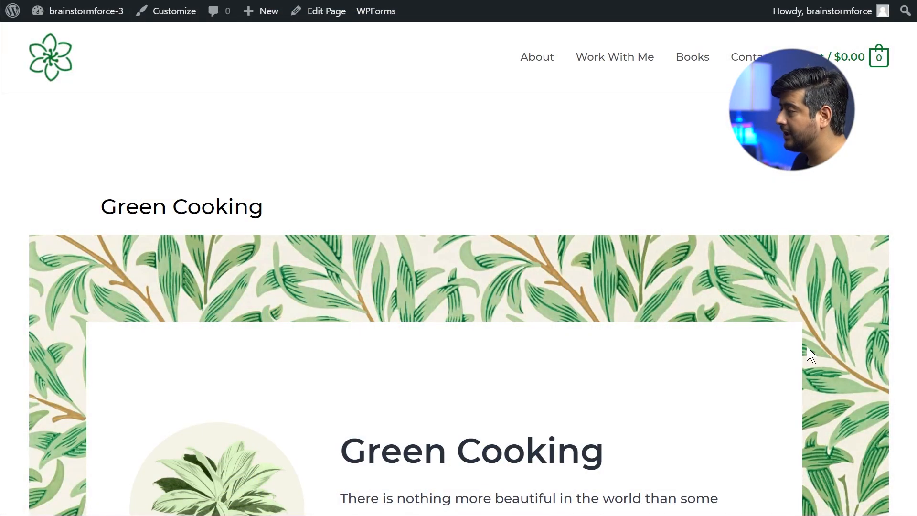
{"action": "scroll", "coordinate": [785, 198], "scroll_direction": "down", "scroll_amount": 6}
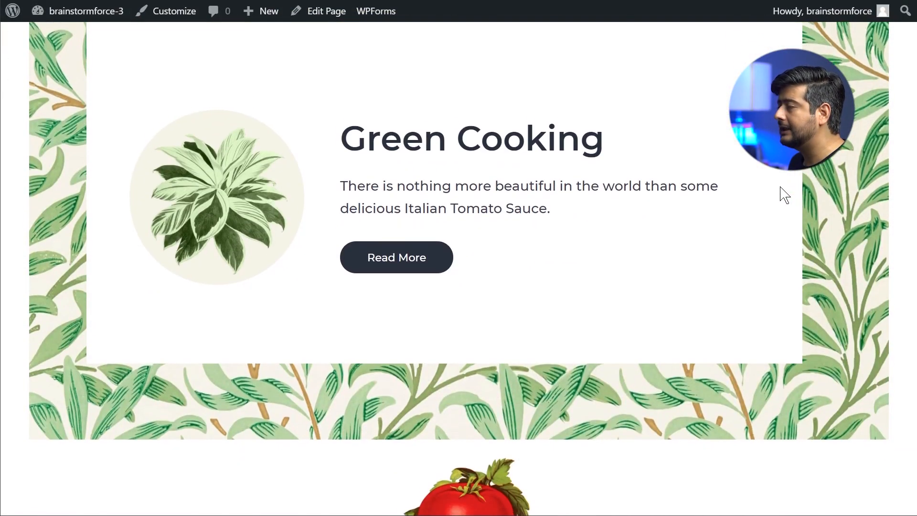
{"action": "scroll", "coordinate": [785, 198], "scroll_direction": "down", "scroll_amount": 3}
{"action": "scroll", "coordinate": [785, 199], "scroll_direction": "down", "scroll_amount": 5}
{"action": "scroll", "coordinate": [786, 201], "scroll_direction": "down", "scroll_amount": 3}
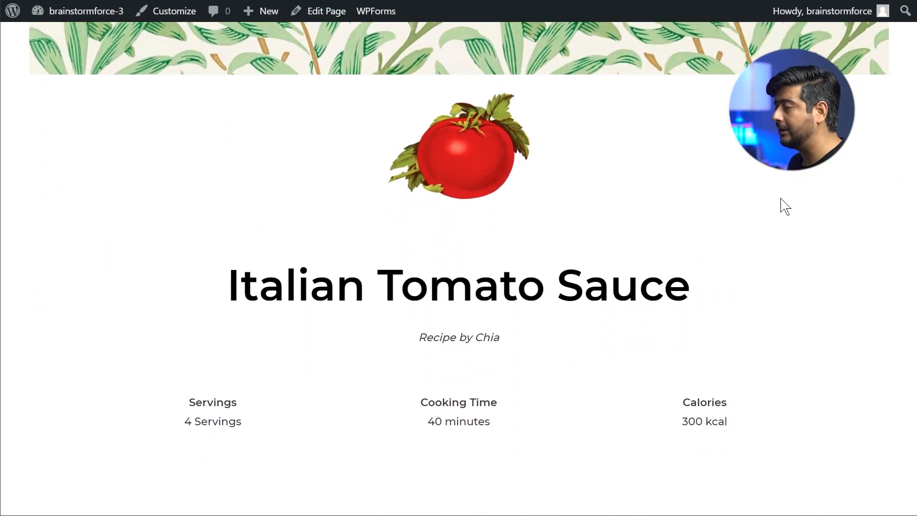
{"action": "scroll", "coordinate": [787, 205], "scroll_direction": "down", "scroll_amount": 2}
{"action": "scroll", "coordinate": [788, 205], "scroll_direction": "down", "scroll_amount": 4}
{"action": "scroll", "coordinate": [796, 207], "scroll_direction": "down", "scroll_amount": 5}
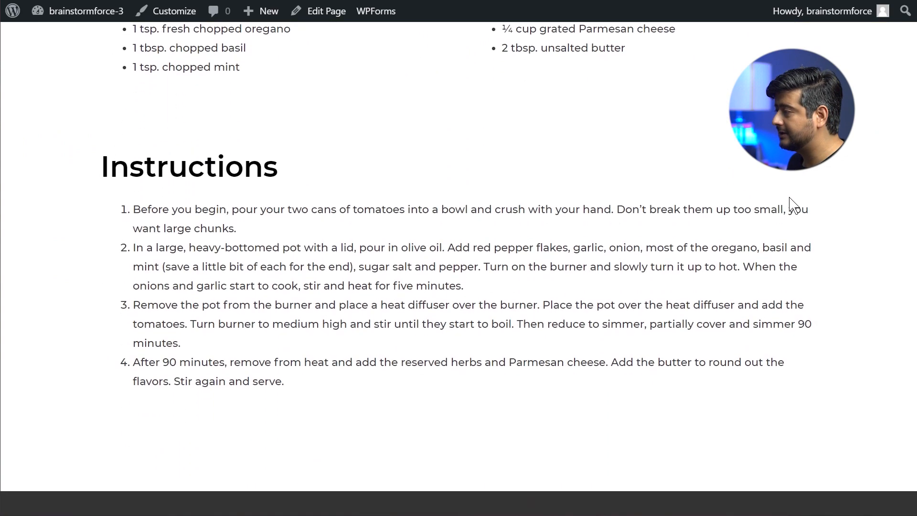
{"action": "scroll", "coordinate": [811, 208], "scroll_direction": "down", "scroll_amount": 4}
{"action": "scroll", "coordinate": [814, 208], "scroll_direction": "up", "scroll_amount": 4}
{"action": "scroll", "coordinate": [815, 207], "scroll_direction": "up", "scroll_amount": 4}
{"action": "scroll", "coordinate": [818, 206], "scroll_direction": "up", "scroll_amount": 1}
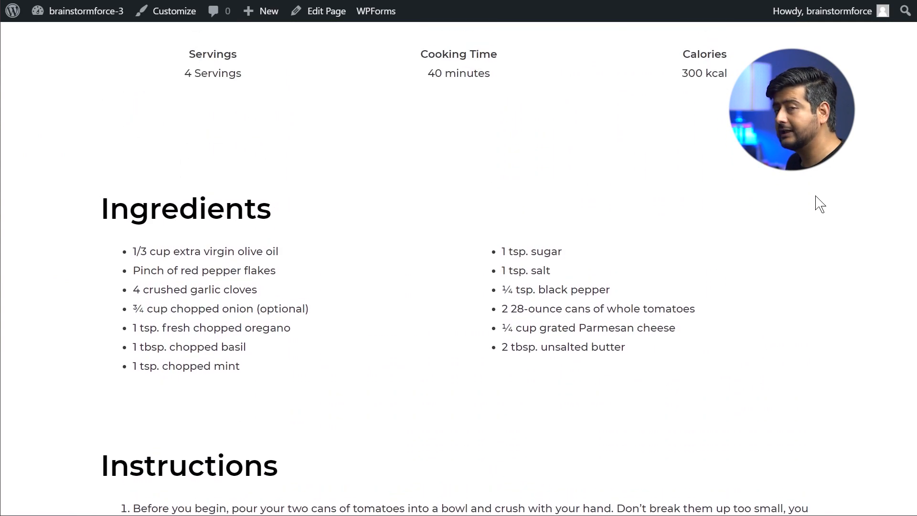
{"action": "scroll", "coordinate": [820, 206], "scroll_direction": "up", "scroll_amount": 2}
{"action": "scroll", "coordinate": [821, 207], "scroll_direction": "up", "scroll_amount": 4}
{"action": "scroll", "coordinate": [823, 208], "scroll_direction": "up", "scroll_amount": 4}
{"action": "scroll", "coordinate": [824, 210], "scroll_direction": "up", "scroll_amount": 3}
{"action": "scroll", "coordinate": [827, 212], "scroll_direction": "up", "scroll_amount": 3}
{"action": "scroll", "coordinate": [827, 206], "scroll_direction": "up", "scroll_amount": 1}
{"action": "scroll", "coordinate": [832, 215], "scroll_direction": "up", "scroll_amount": 5}
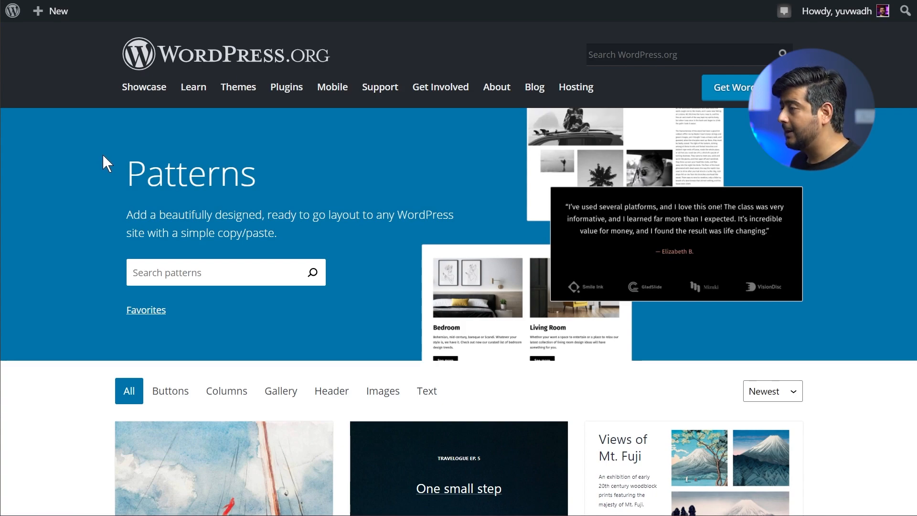
{"action": "scroll", "coordinate": [103, 155], "scroll_direction": "down", "scroll_amount": 4}
{"action": "scroll", "coordinate": [103, 155], "scroll_direction": "down", "scroll_amount": 4}
{"action": "scroll", "coordinate": [91, 152], "scroll_direction": "down", "scroll_amount": 4}
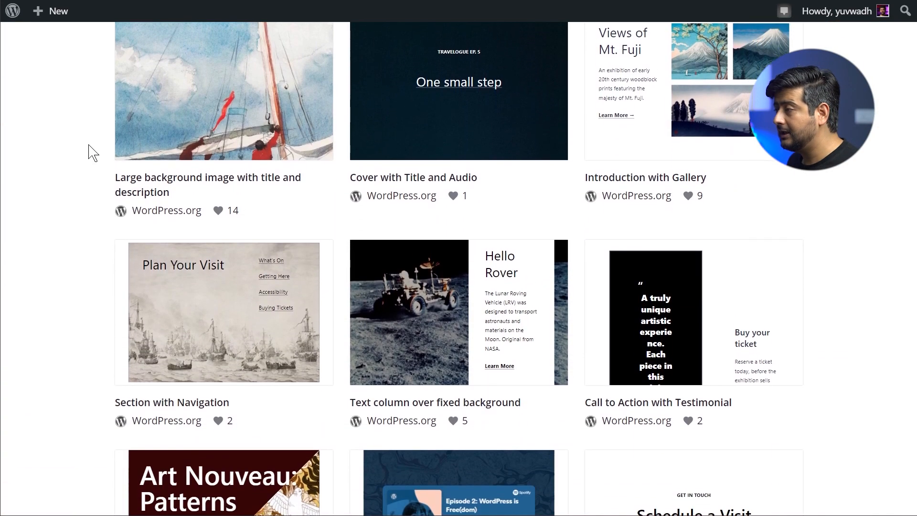
{"action": "scroll", "coordinate": [93, 152], "scroll_direction": "down", "scroll_amount": 3}
{"action": "scroll", "coordinate": [762, 217], "scroll_direction": "down", "scroll_amount": 2}
{"action": "scroll", "coordinate": [763, 217], "scroll_direction": "down", "scroll_amount": 1}
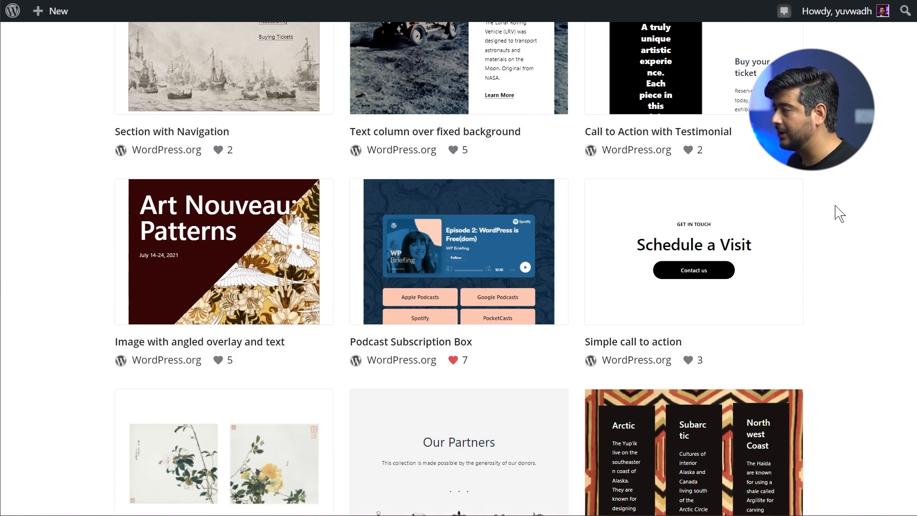
{"action": "scroll", "coordinate": [840, 213], "scroll_direction": "up", "scroll_amount": 5}
{"action": "scroll", "coordinate": [838, 208], "scroll_direction": "up", "scroll_amount": 5}
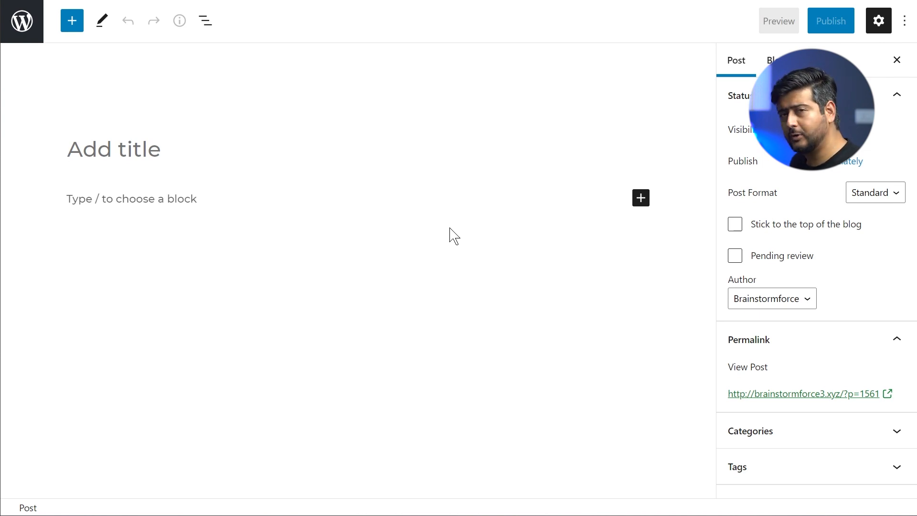
Place the cursor in the new post's Add title field
{"action": "left_click", "coordinate": [142, 160]}
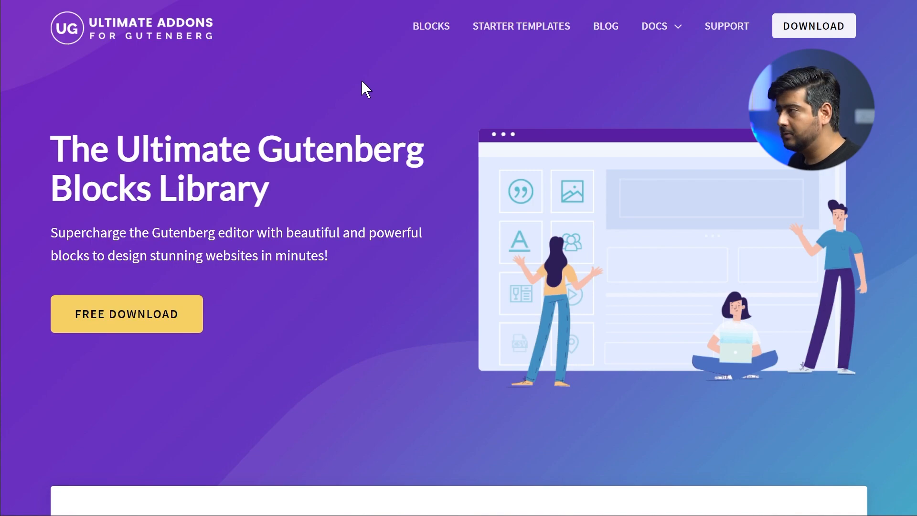
{"action": "scroll", "coordinate": [524, 87], "scroll_direction": "down", "scroll_amount": 5}
{"action": "scroll", "coordinate": [535, 94], "scroll_direction": "up", "scroll_amount": 2}
{"action": "scroll", "coordinate": [541, 103], "scroll_direction": "up", "scroll_amount": 5}
{"action": "scroll", "coordinate": [553, 95], "scroll_direction": "up", "scroll_amount": 2}
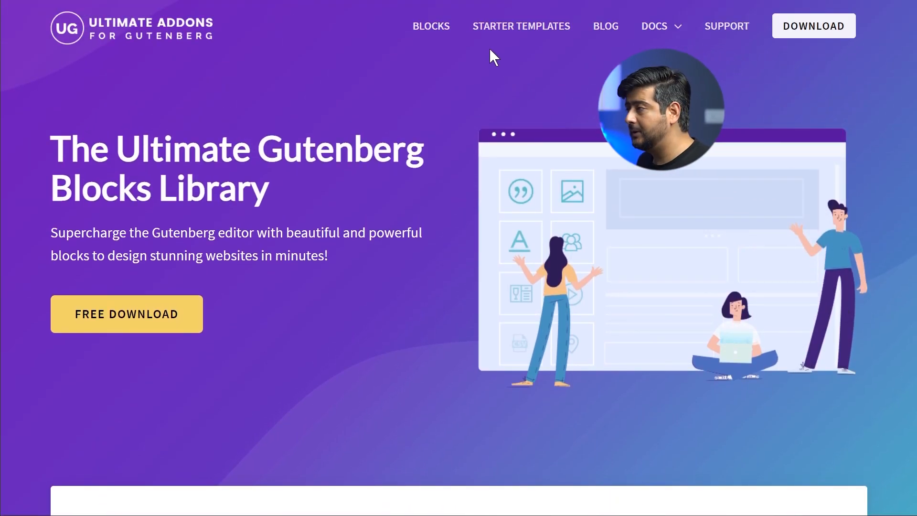
Show the Creative Blocks list from the BLOCKS menu, then dismiss it
{"action": "left_click", "coordinate": [431, 26]}
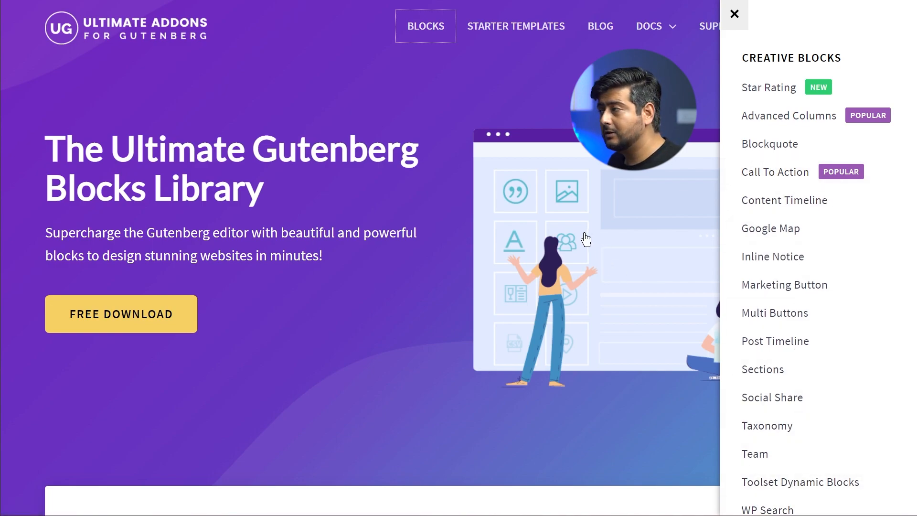
{"action": "left_click", "coordinate": [501, 79]}
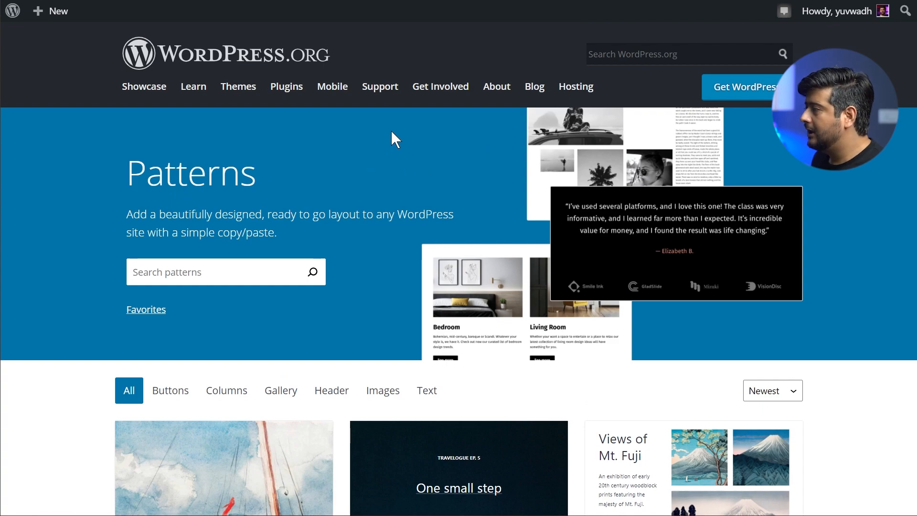
{"action": "scroll", "coordinate": [391, 131], "scroll_direction": "down", "scroll_amount": 5}
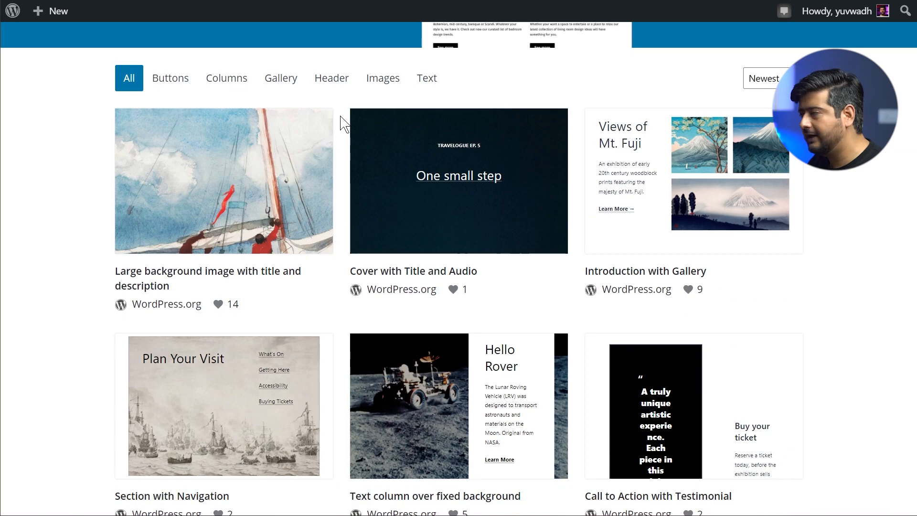
{"action": "scroll", "coordinate": [344, 126], "scroll_direction": "down", "scroll_amount": 5}
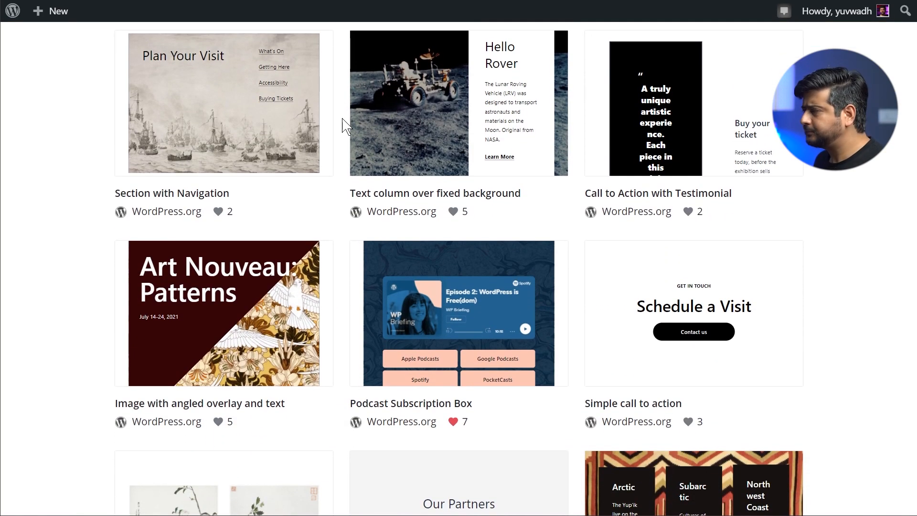
{"action": "scroll", "coordinate": [344, 126], "scroll_direction": "down", "scroll_amount": 3}
{"action": "scroll", "coordinate": [344, 126], "scroll_direction": "down", "scroll_amount": 3}
{"action": "scroll", "coordinate": [373, 129], "scroll_direction": "up", "scroll_amount": 8}
{"action": "scroll", "coordinate": [375, 133], "scroll_direction": "up", "scroll_amount": 6}
{"action": "scroll", "coordinate": [375, 132], "scroll_direction": "up", "scroll_amount": 1}
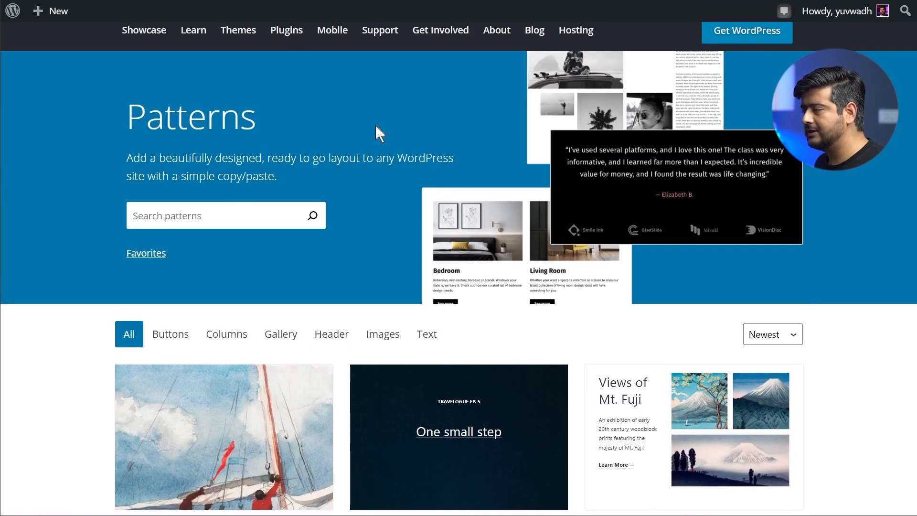
{"action": "scroll", "coordinate": [378, 132], "scroll_direction": "up", "scroll_amount": 2}
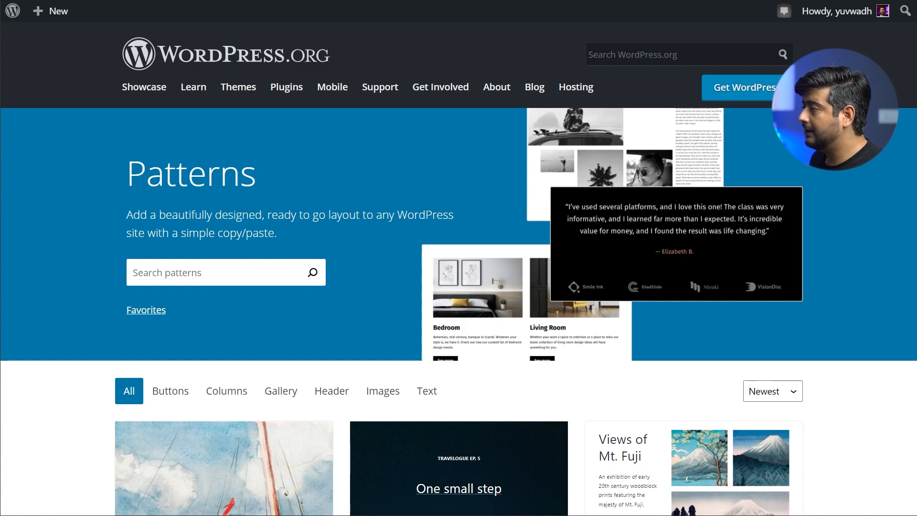
{"action": "scroll", "coordinate": [828, 231], "scroll_direction": "down", "scroll_amount": 2}
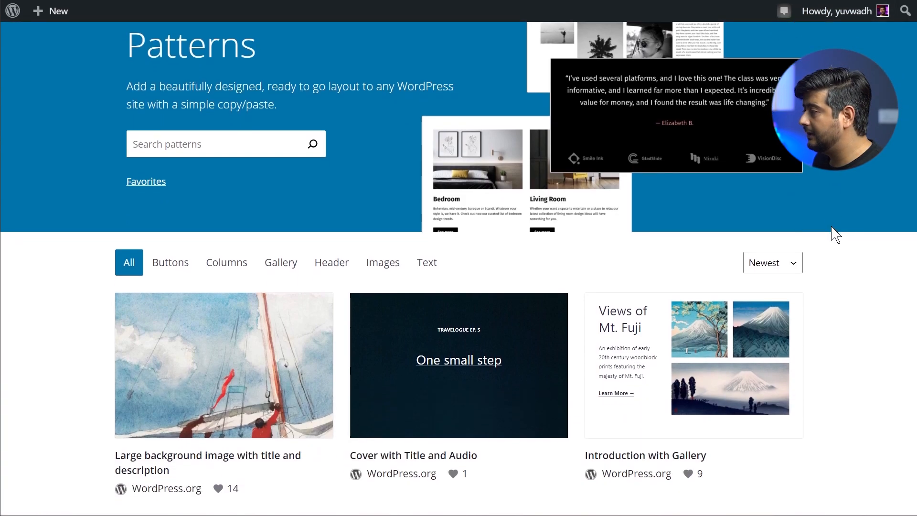
{"action": "scroll", "coordinate": [836, 233], "scroll_direction": "down", "scroll_amount": 2}
{"action": "scroll", "coordinate": [835, 233], "scroll_direction": "down", "scroll_amount": 2}
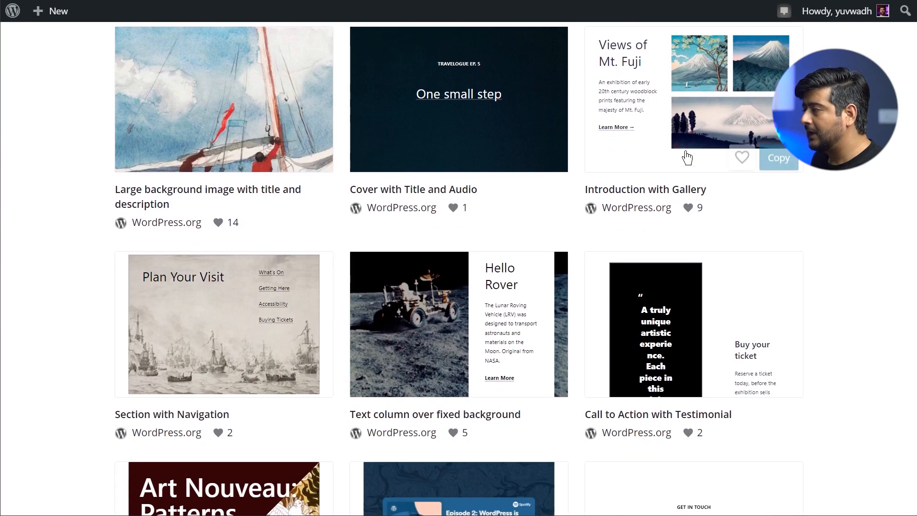
{"action": "scroll", "coordinate": [794, 199], "scroll_direction": "down", "scroll_amount": 1}
{"action": "scroll", "coordinate": [794, 199], "scroll_direction": "down", "scroll_amount": 2}
{"action": "scroll", "coordinate": [832, 194], "scroll_direction": "down", "scroll_amount": 2}
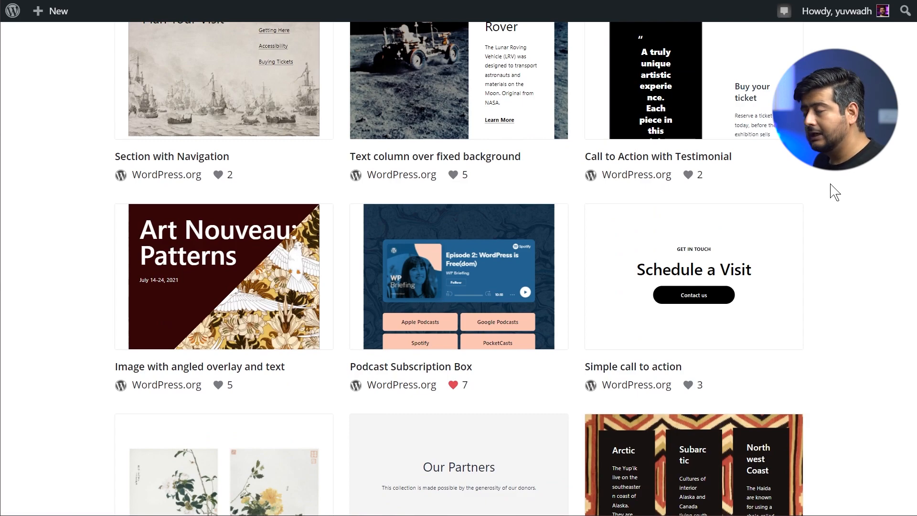
{"action": "scroll", "coordinate": [836, 192], "scroll_direction": "down", "scroll_amount": 1}
{"action": "scroll", "coordinate": [834, 192], "scroll_direction": "down", "scroll_amount": 2}
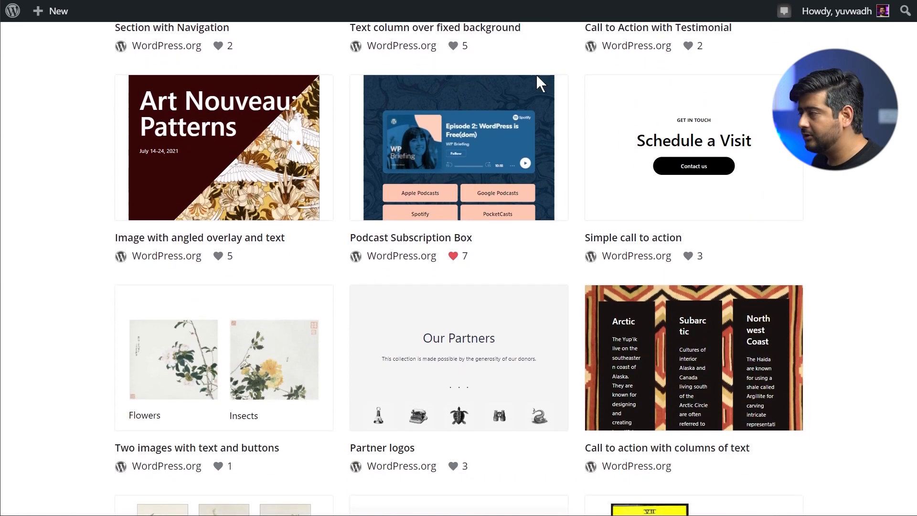
{"action": "mouse_move", "coordinate": [693, 276]}
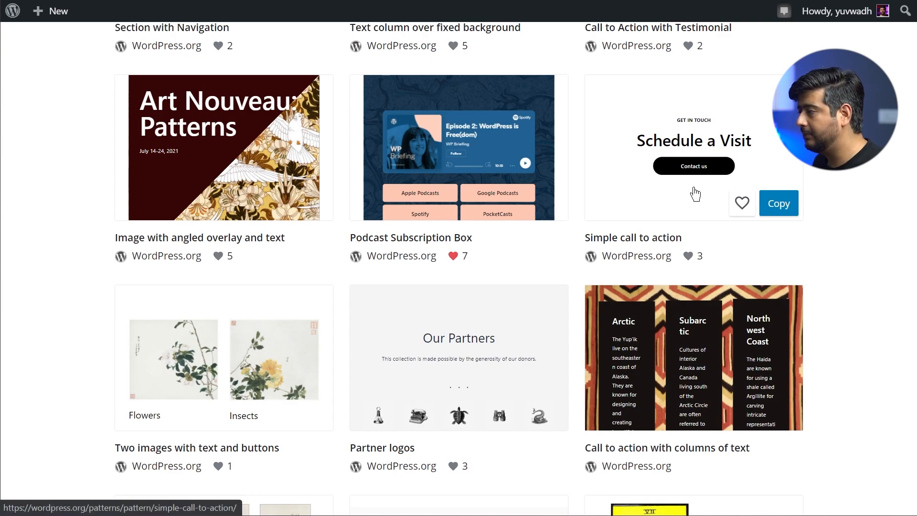
Bring up the Podcast Subscription Box pattern details
{"action": "left_click", "coordinate": [470, 131]}
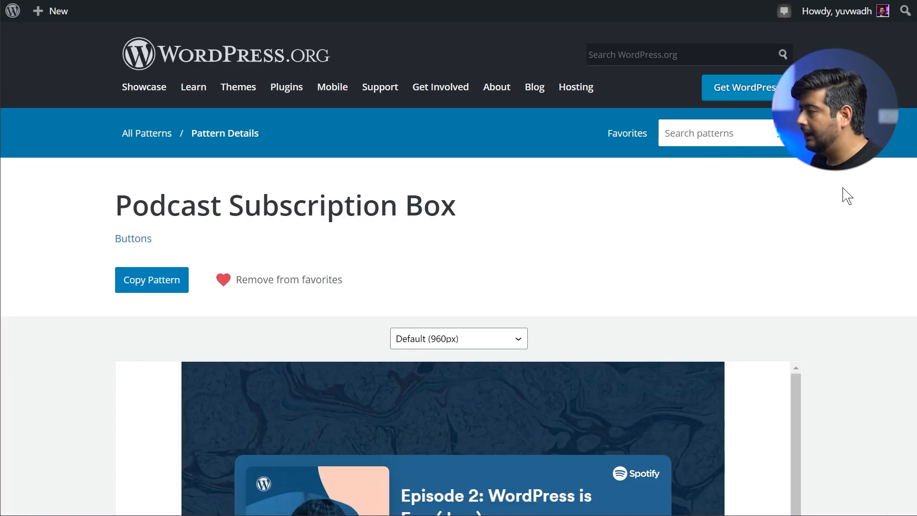
{"action": "scroll", "coordinate": [848, 195], "scroll_direction": "down", "scroll_amount": 5}
{"action": "scroll", "coordinate": [847, 195], "scroll_direction": "down", "scroll_amount": 3}
{"action": "scroll", "coordinate": [847, 195], "scroll_direction": "up", "scroll_amount": 3}
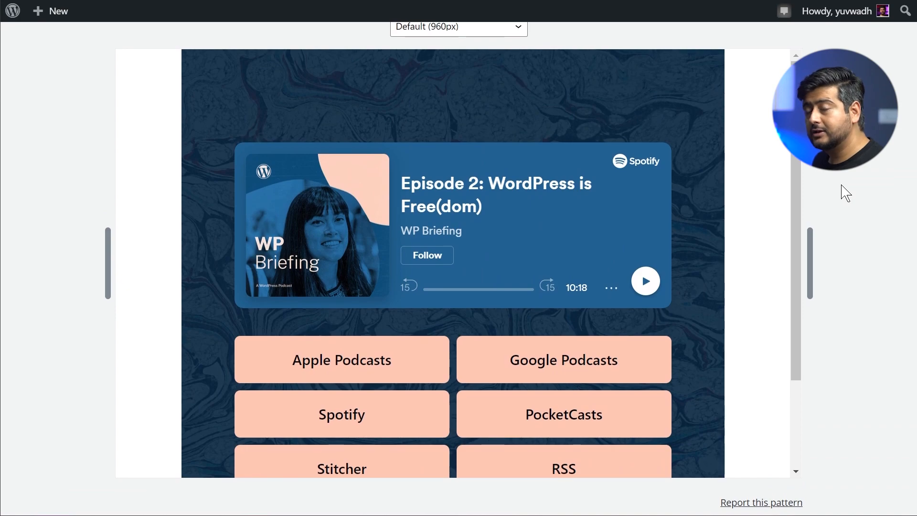
{"action": "scroll", "coordinate": [845, 192], "scroll_direction": "up", "scroll_amount": 4}
{"action": "scroll", "coordinate": [845, 192], "scroll_direction": "up", "scroll_amount": 4}
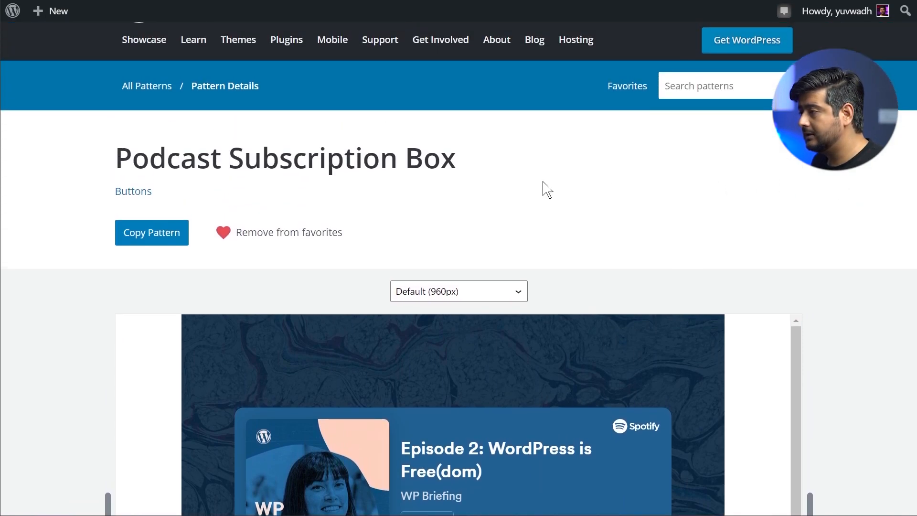
Copy the Podcast Subscription Box pattern and paste it into the empty post body
{"action": "left_click", "coordinate": [172, 234]}
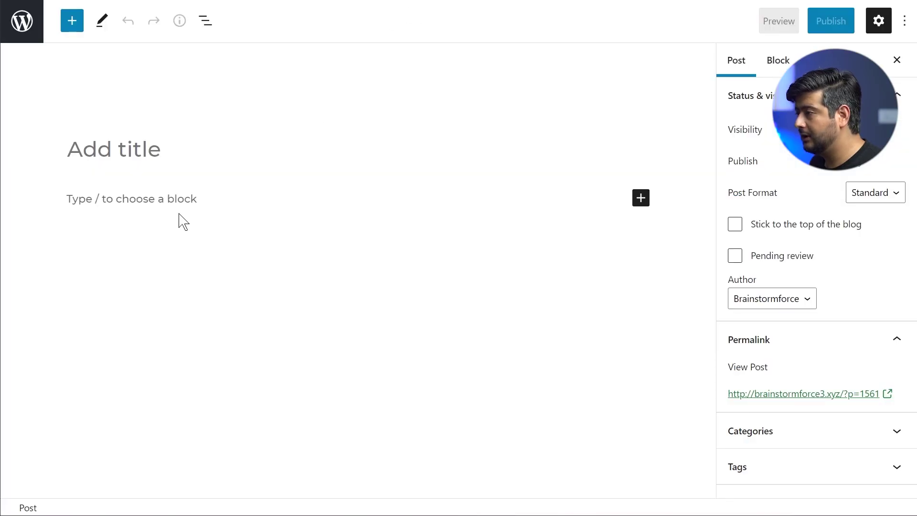
{"action": "left_click", "coordinate": [178, 206]}
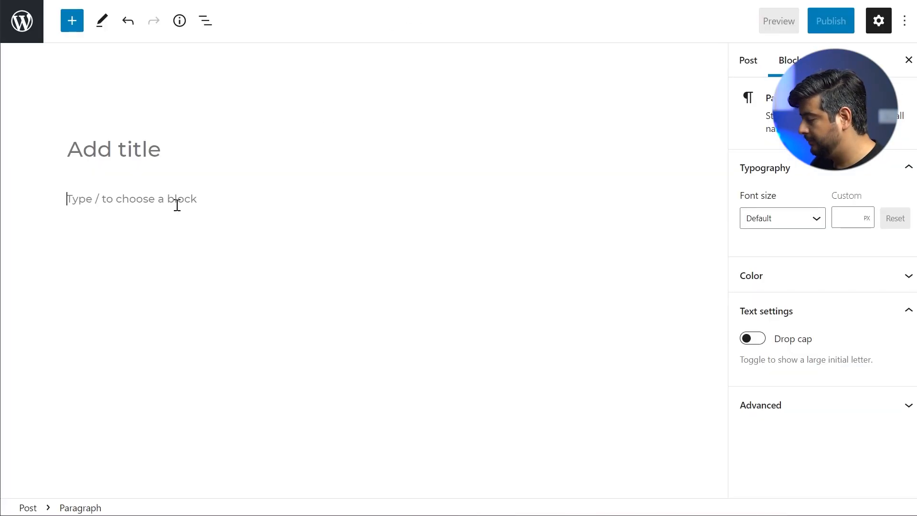
{"action": "key", "text": "ctrl+v"}
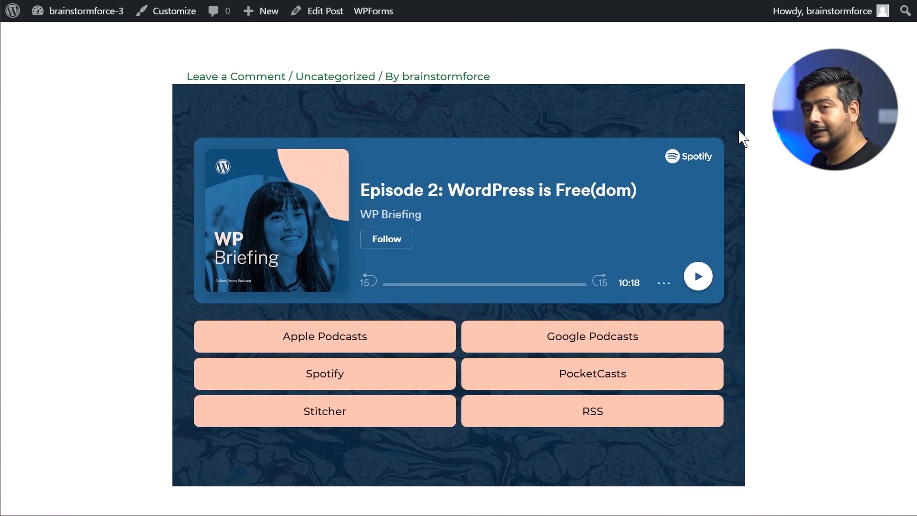
{"action": "scroll", "coordinate": [759, 136], "scroll_direction": "down", "scroll_amount": 3}
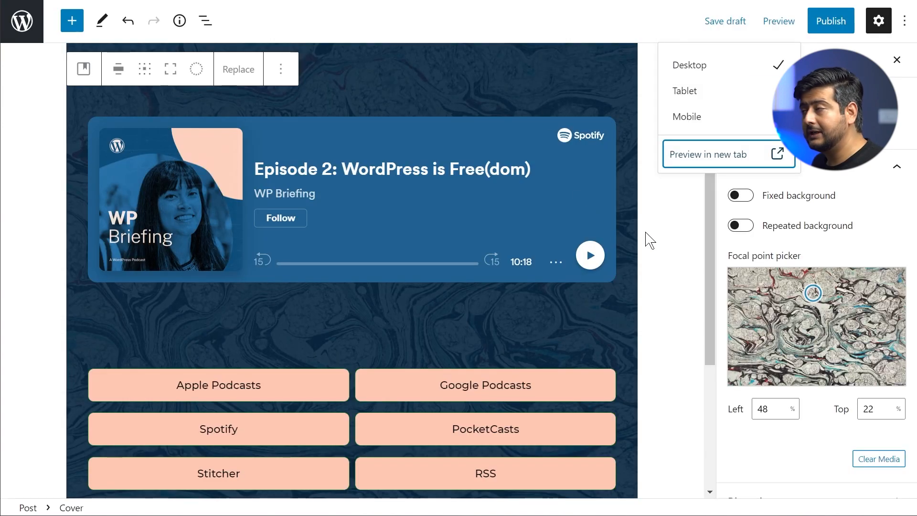
Select the Cover block and move its background focal point to about Left 43%, Top 51%
{"action": "left_click", "coordinate": [661, 238]}
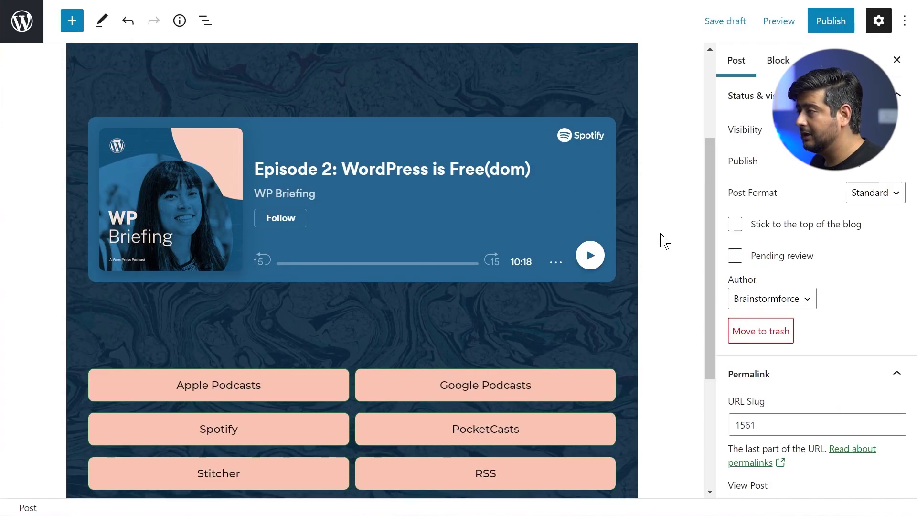
{"action": "left_click", "coordinate": [519, 100]}
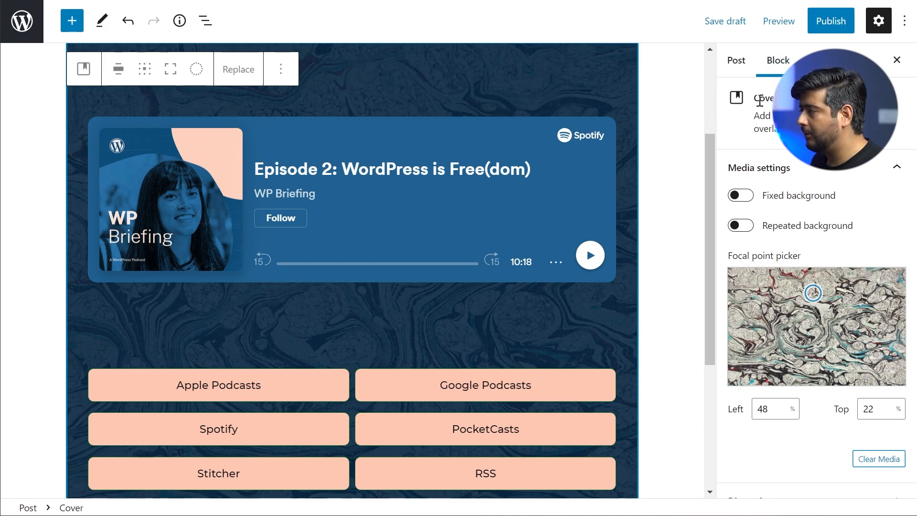
{"action": "left_click_drag", "start_coordinate": [813, 293], "coordinate": [805, 328]}
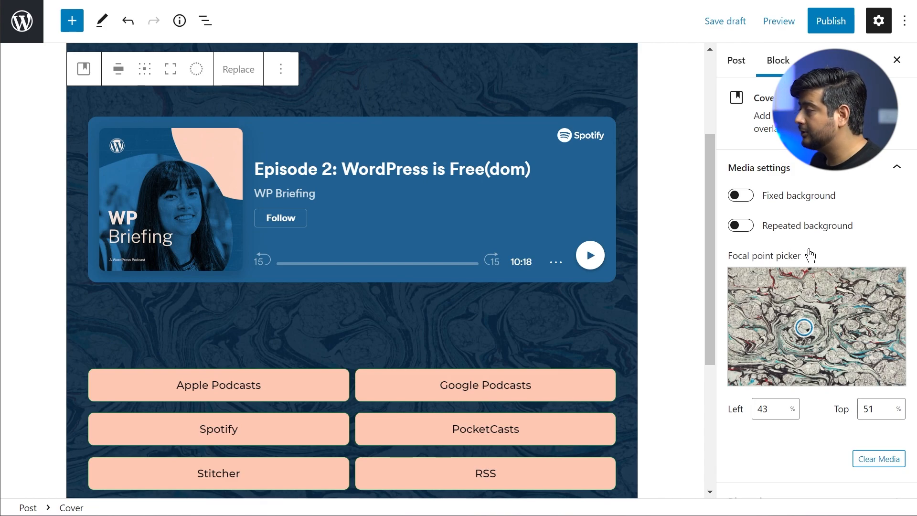
{"action": "scroll", "coordinate": [860, 237], "scroll_direction": "down", "scroll_amount": 1}
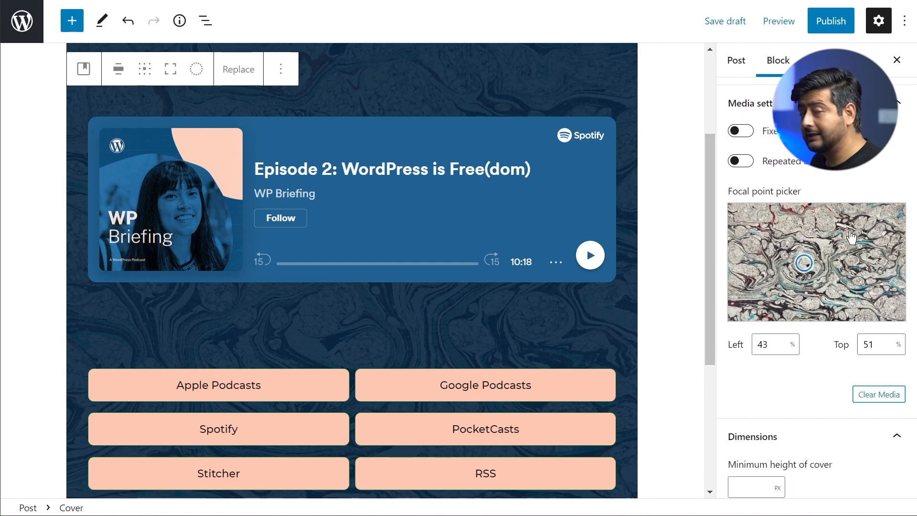
{"action": "scroll", "coordinate": [818, 286], "scroll_direction": "down", "scroll_amount": 1}
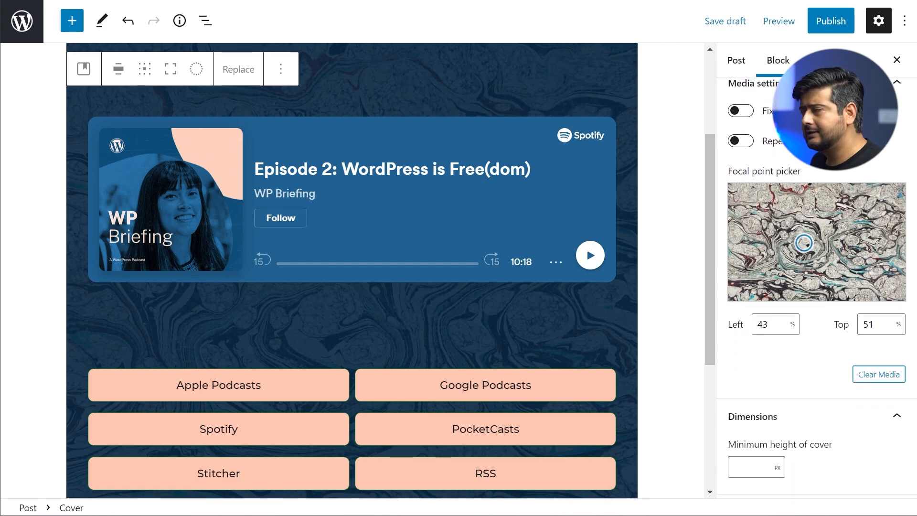
{"action": "scroll", "coordinate": [818, 287], "scroll_direction": "down", "scroll_amount": 2}
{"action": "scroll", "coordinate": [817, 287], "scroll_direction": "down", "scroll_amount": 1}
{"action": "scroll", "coordinate": [817, 287], "scroll_direction": "down", "scroll_amount": 2}
{"action": "scroll", "coordinate": [817, 286], "scroll_direction": "down", "scroll_amount": 2}
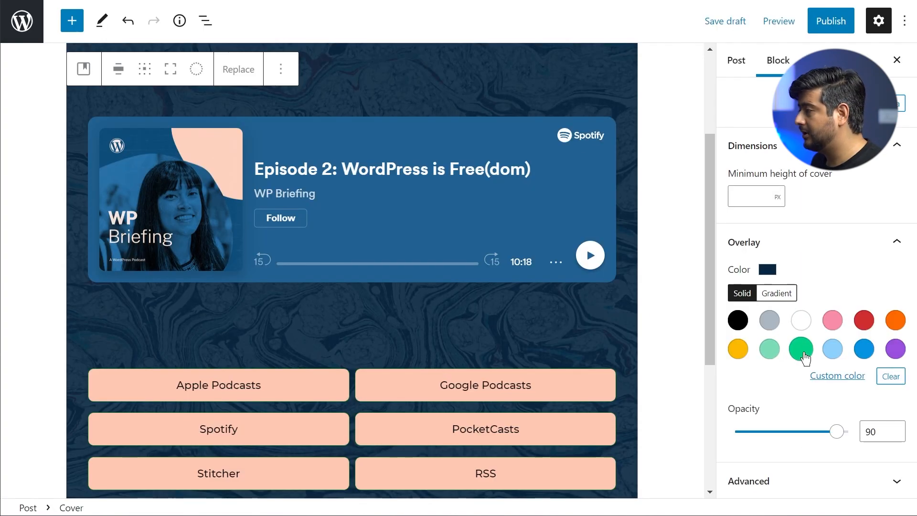
Make the cover overlay green, keeping 90% opacity
{"action": "left_click", "coordinate": [802, 349]}
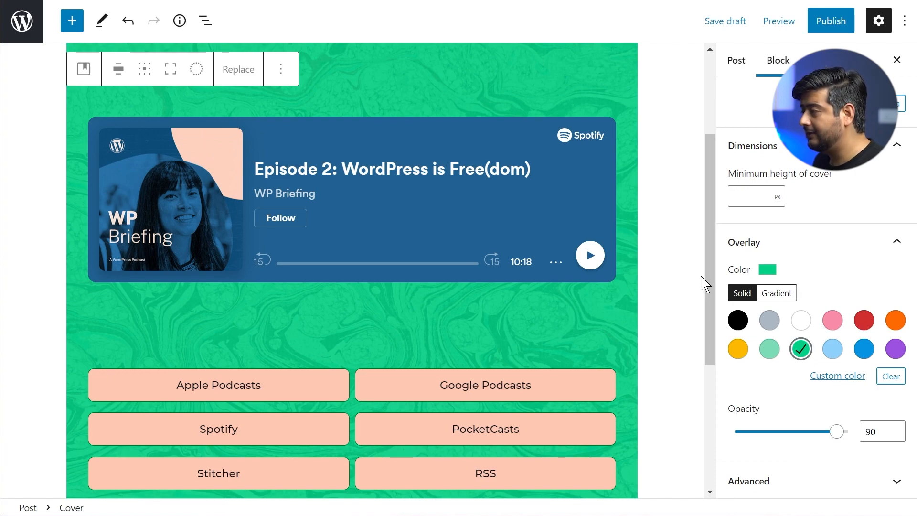
{"action": "scroll", "coordinate": [587, 256], "scroll_direction": "down", "scroll_amount": 1}
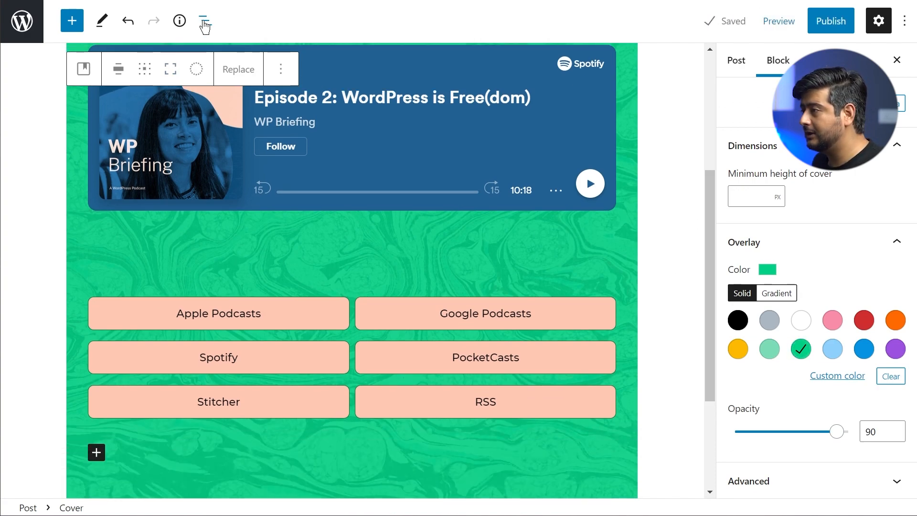
In List View, drag the Spotify button above Apple Podcasts to first position
{"action": "left_click", "coordinate": [206, 21]}
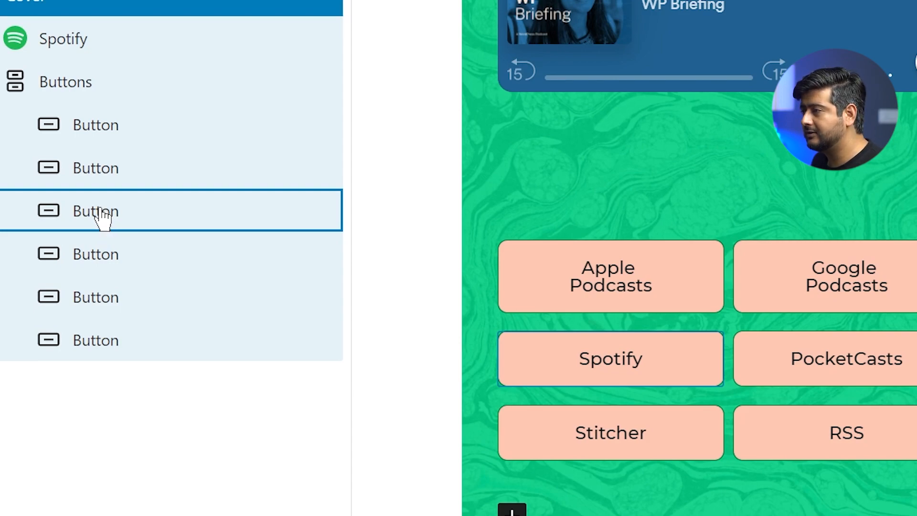
{"action": "left_click_drag", "start_coordinate": [108, 215], "coordinate": [110, 162]}
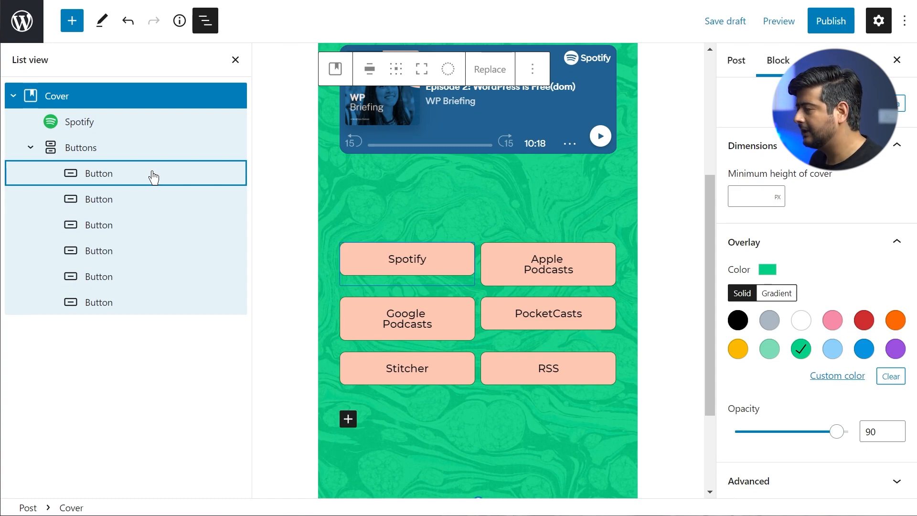
{"action": "scroll", "coordinate": [659, 236], "scroll_direction": "up", "scroll_amount": 3}
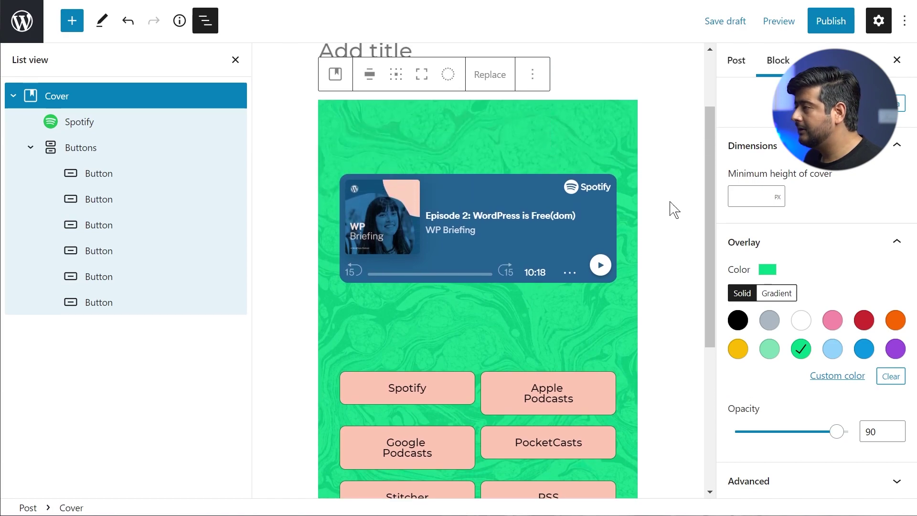
Preview the post in a new tab with the green cover and Spotify first
{"action": "left_click", "coordinate": [779, 21]}
{"action": "left_click", "coordinate": [706, 153]}
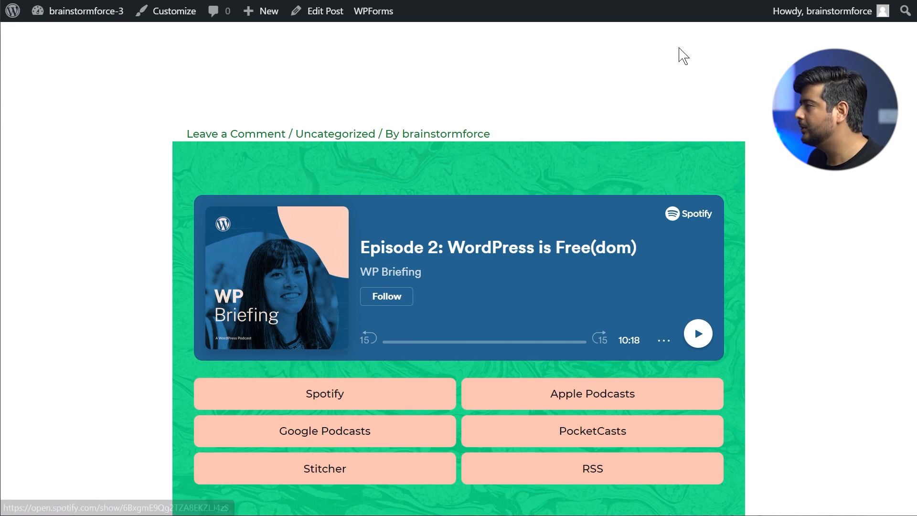
Back in the Pattern Directory, set the pattern preview width to Full (1200px)
{"action": "key", "text": "ctrl+Tab"}
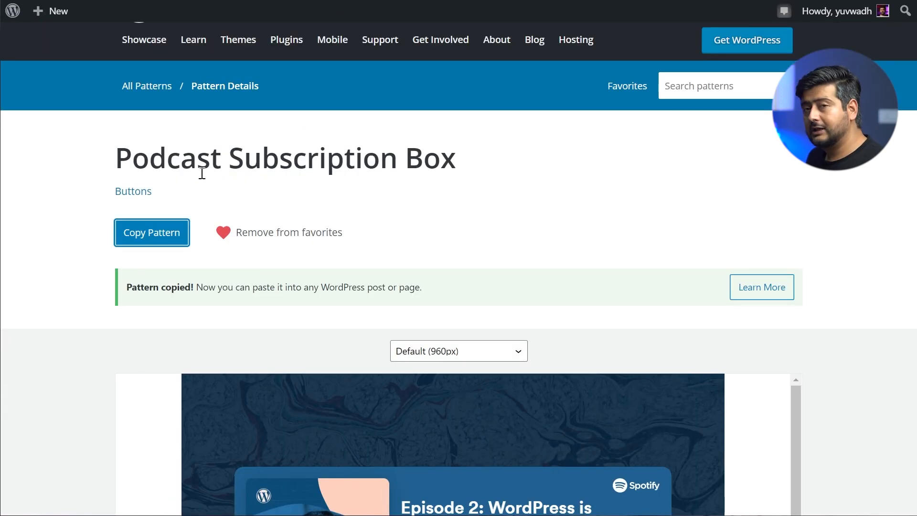
{"action": "scroll", "coordinate": [646, 201], "scroll_direction": "down", "scroll_amount": 5}
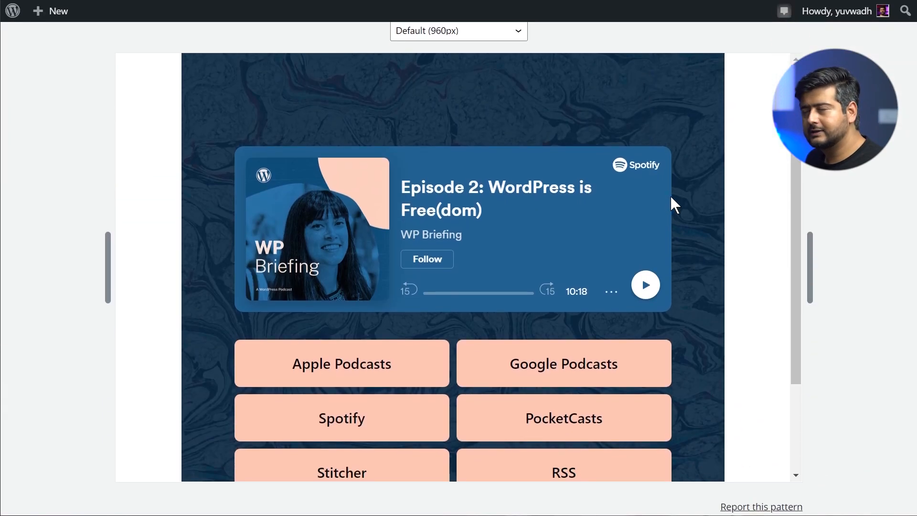
{"action": "scroll", "coordinate": [816, 228], "scroll_direction": "up", "scroll_amount": 3}
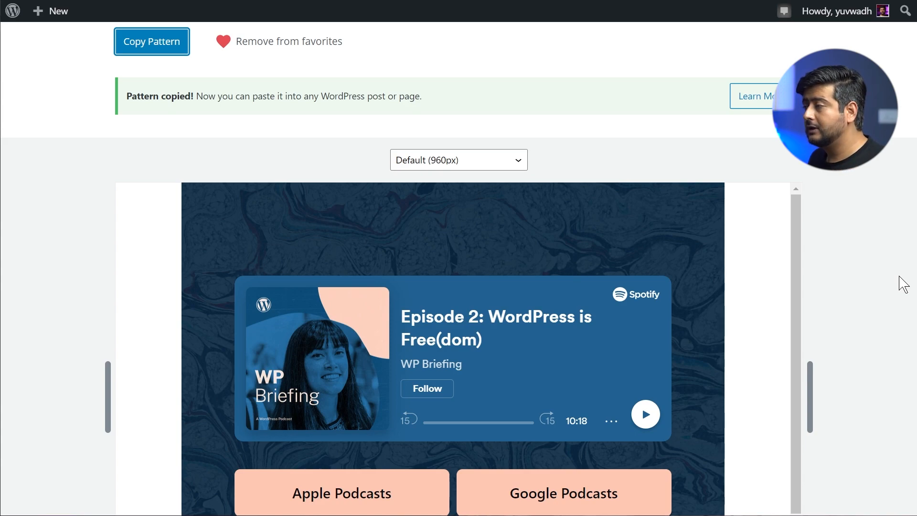
{"action": "left_click", "coordinate": [447, 160]}
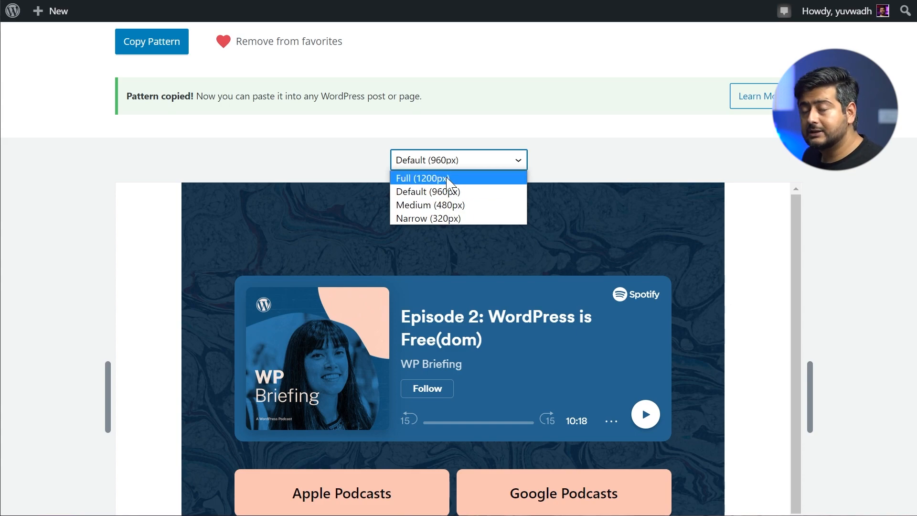
{"action": "left_click", "coordinate": [414, 179]}
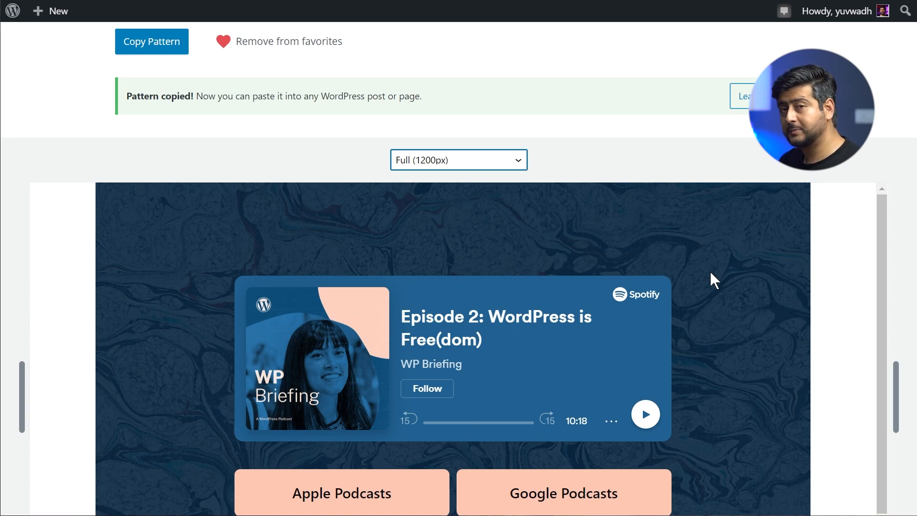
{"action": "scroll", "coordinate": [825, 283], "scroll_direction": "down", "scroll_amount": 1}
{"action": "scroll", "coordinate": [901, 342], "scroll_direction": "down", "scroll_amount": 2}
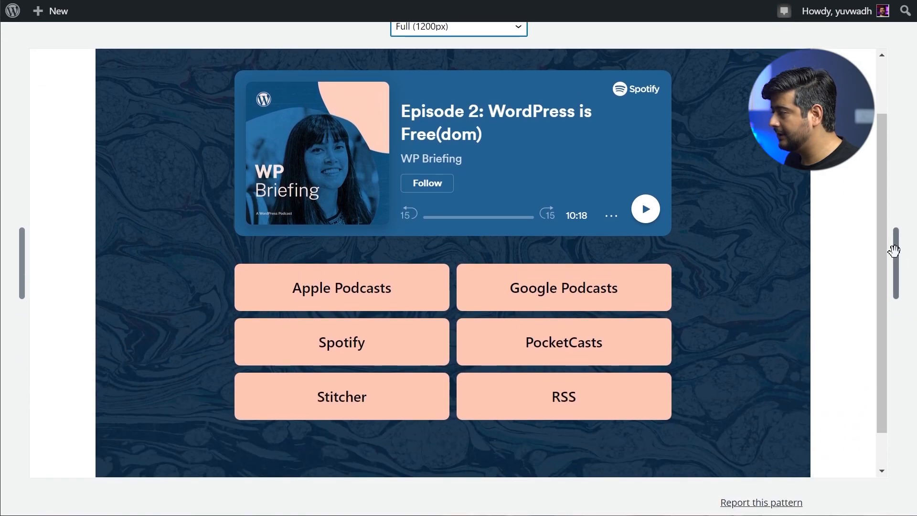
Drag the preview handles to about 890px, then 700px, then widen to roughly 1249px
{"action": "left_click_drag", "start_coordinate": [895, 249], "coordinate": [784, 251]}
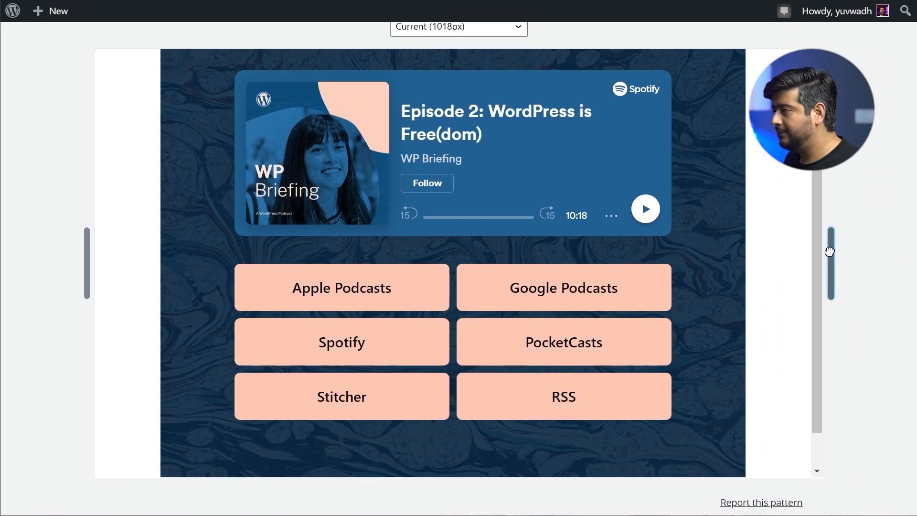
{"action": "scroll", "coordinate": [789, 251], "scroll_direction": "up", "scroll_amount": 1}
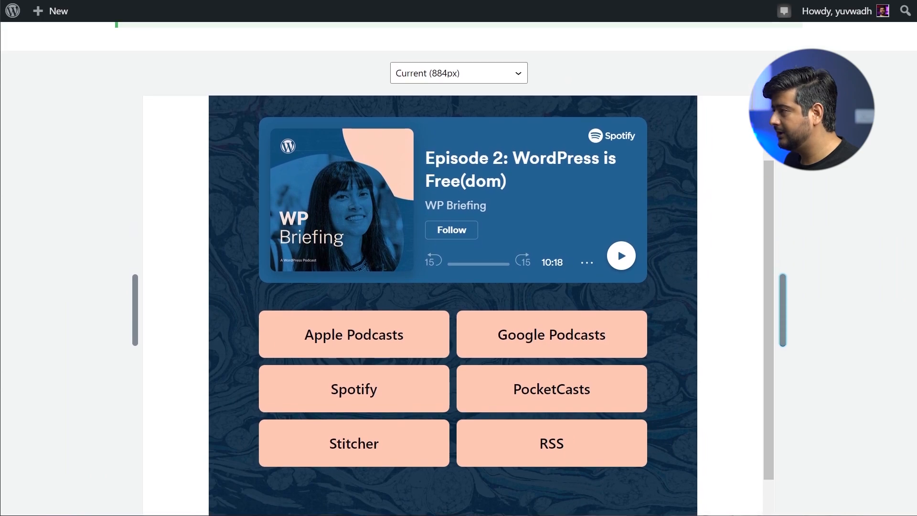
{"action": "mouse_move", "coordinate": [783, 301]}
{"action": "left_mouse_down"}
{"action": "mouse_move", "coordinate": [697, 298]}
{"action": "mouse_move", "coordinate": [854, 306]}
{"action": "left_mouse_up"}
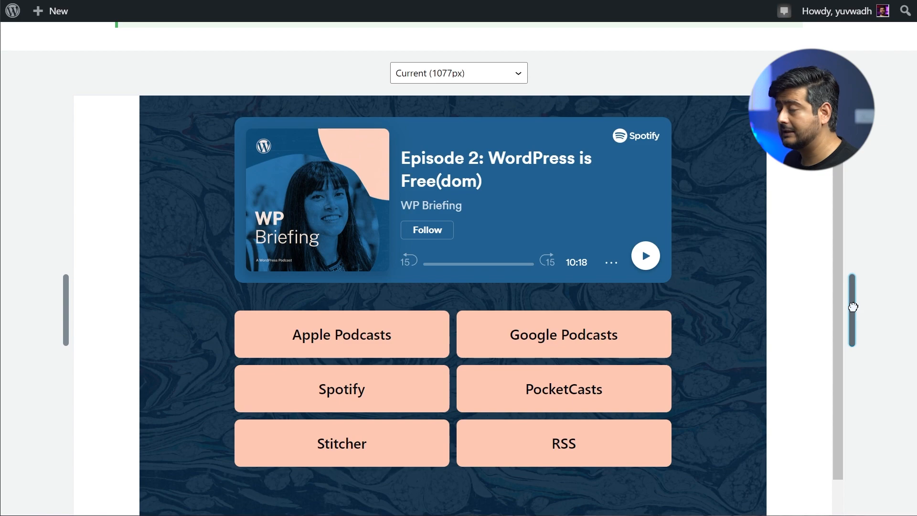
{"action": "left_click_drag", "start_coordinate": [853, 307], "coordinate": [914, 303]}
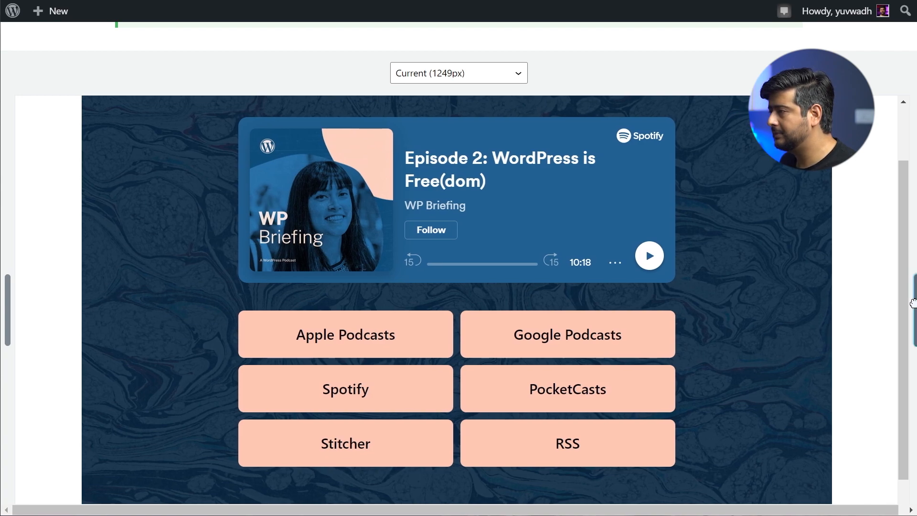